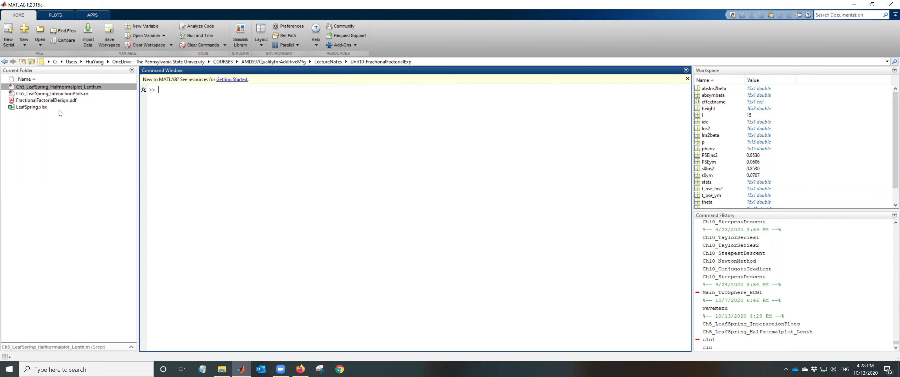
# Open LeafSpring.xlsx in Excel to show the 16-run design and free-height data.
pyautogui.rightClick(43, 109)
pyautogui.click(61, 142)
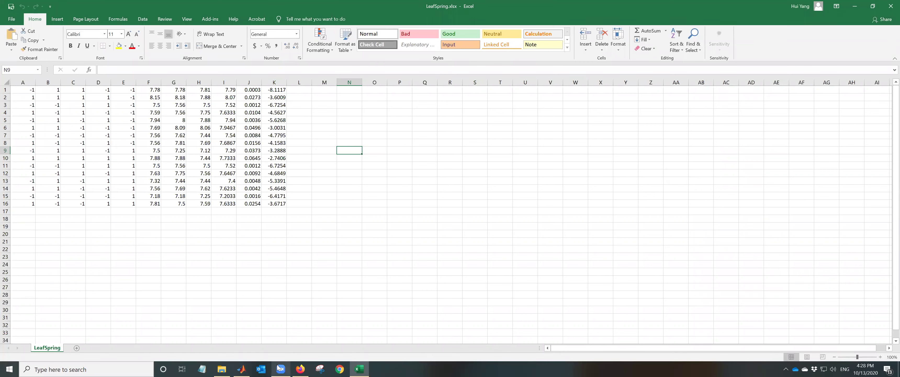
# Open FractionalFactorialDesign.pdf at the page-3 leaf-spring design table, then return to Excel.
pyautogui.click(240, 368)
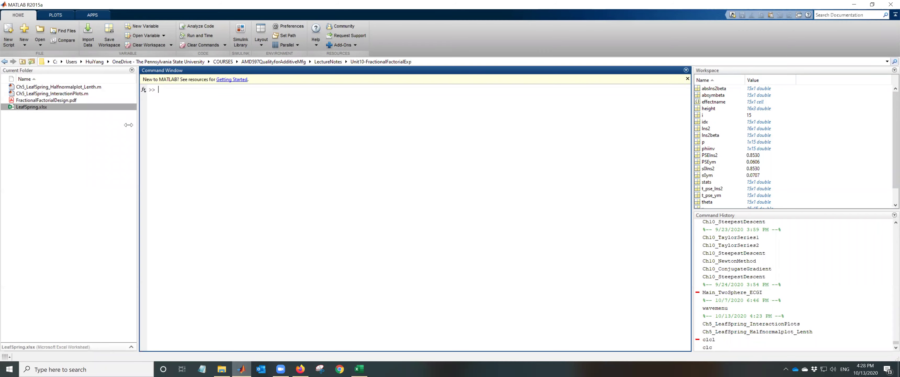
pyautogui.rightClick(62, 102)
pyautogui.click(75, 106)
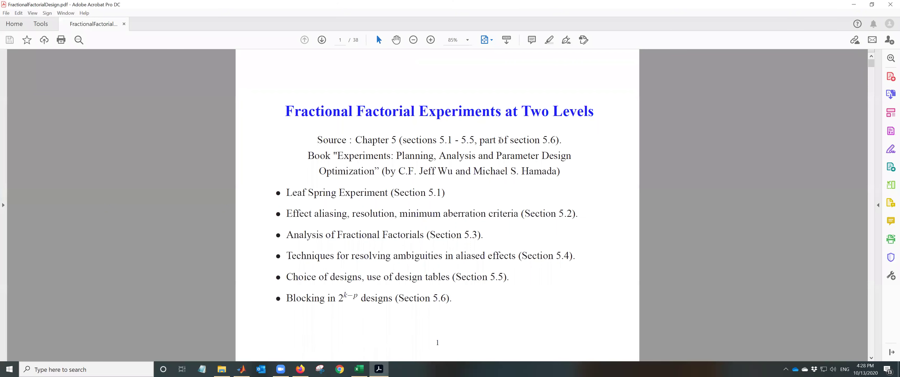
pyautogui.scroll(-2, 434, 157)
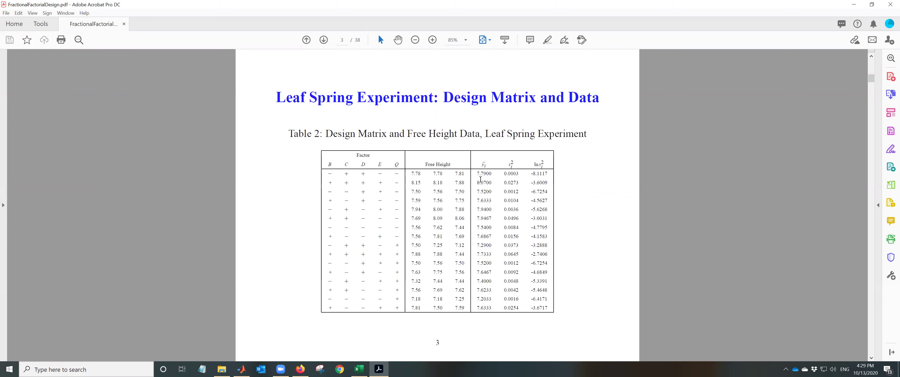
pyautogui.click(359, 369)
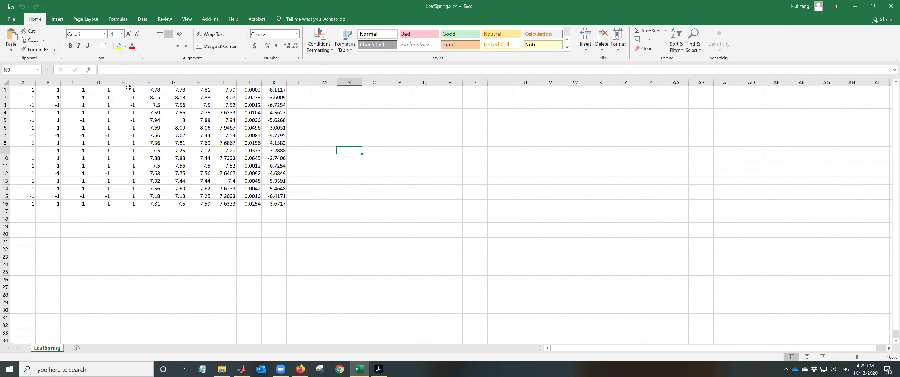
# Place the lecture PDF beside the LeafSpring sheet to compare Table 2, then minimize it.
pyautogui.click(225, 90)
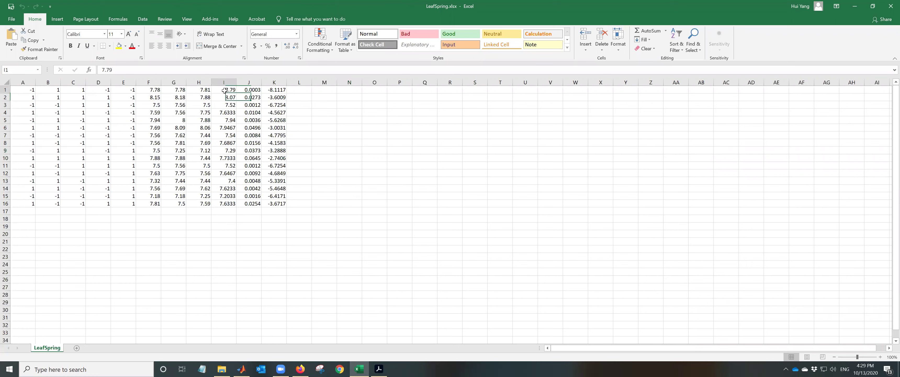
pyautogui.click(385, 367)
pyautogui.doubleClick(334, 7)
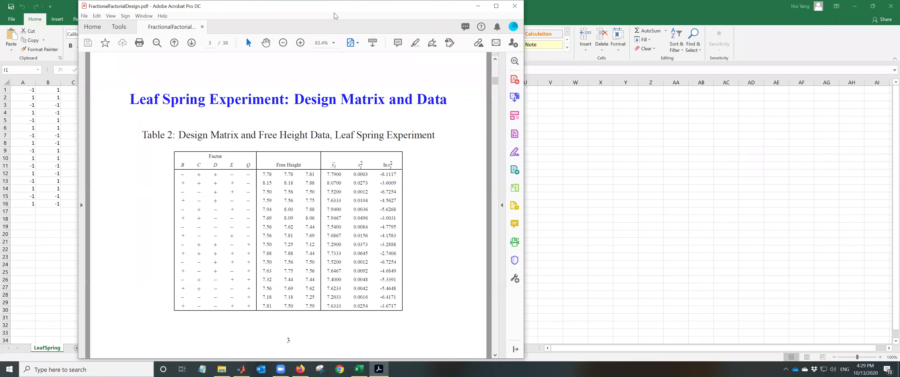
pyautogui.moveTo(321, 7); pyautogui.dragTo(582, 51)
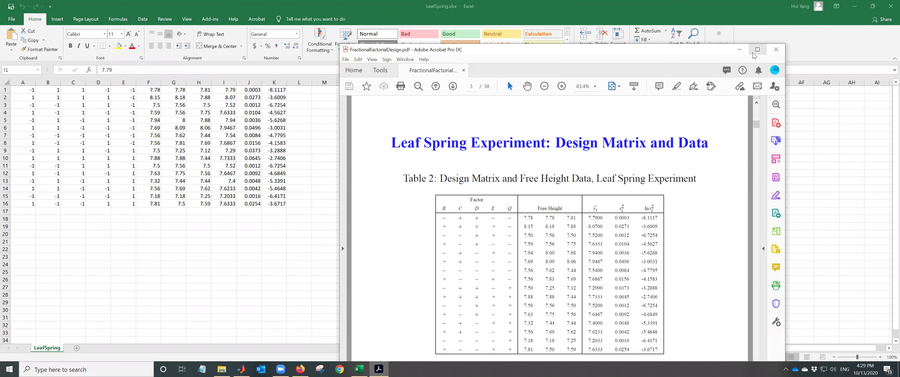
pyautogui.click(739, 49)
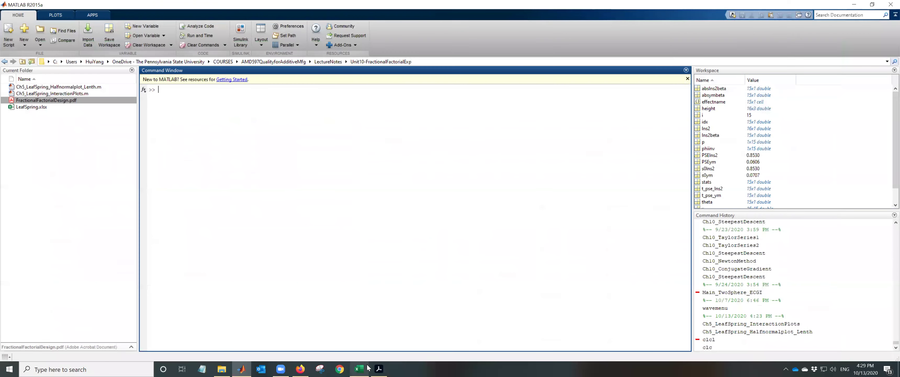
# Close Excel and open Ch5_LeafSpring_Halfnormalplot_Lenth.m in the MATLAB editor.
pyautogui.click(359, 369)
pyautogui.click(888, 6)
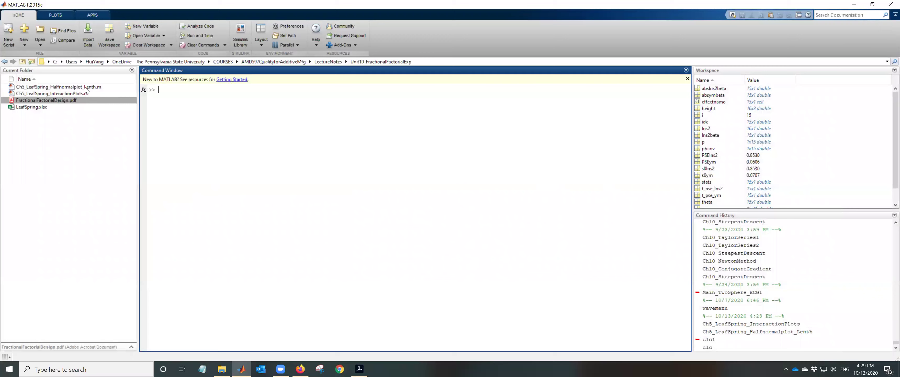
pyautogui.click(86, 88)
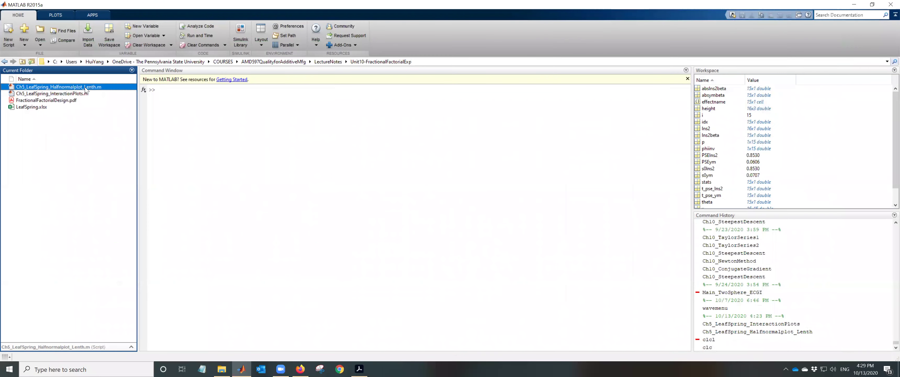
pyautogui.doubleClick(85, 88)
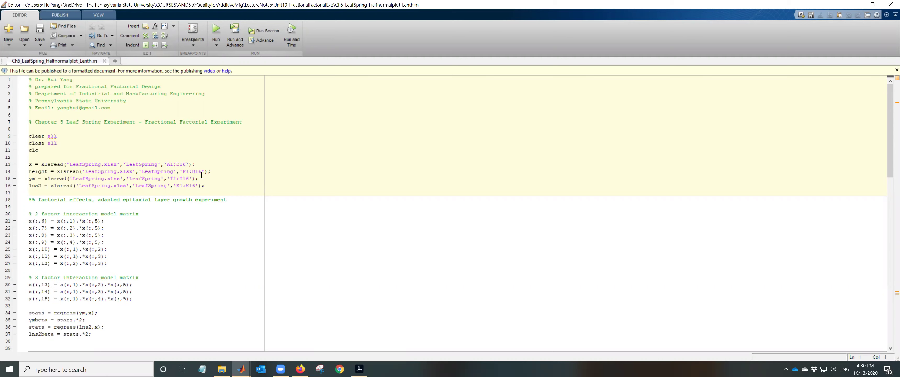
# Run the script and view the effect and Lenth |tPSE| tables in the Command Window.
pyautogui.scroll(-20, 118, 213)
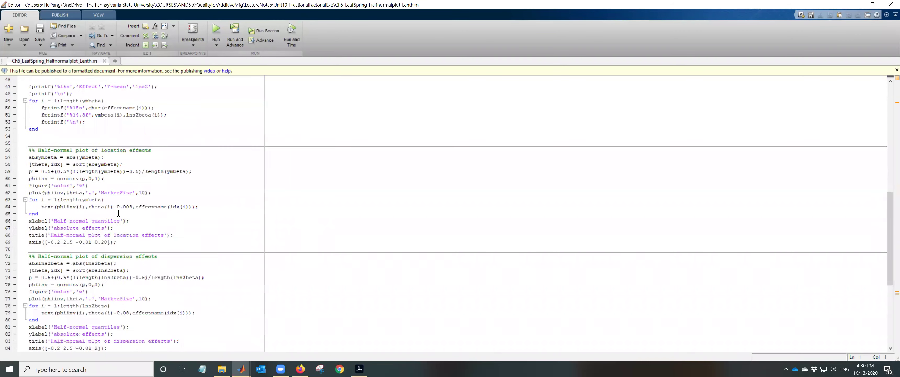
pyautogui.scroll(-3, 119, 212)
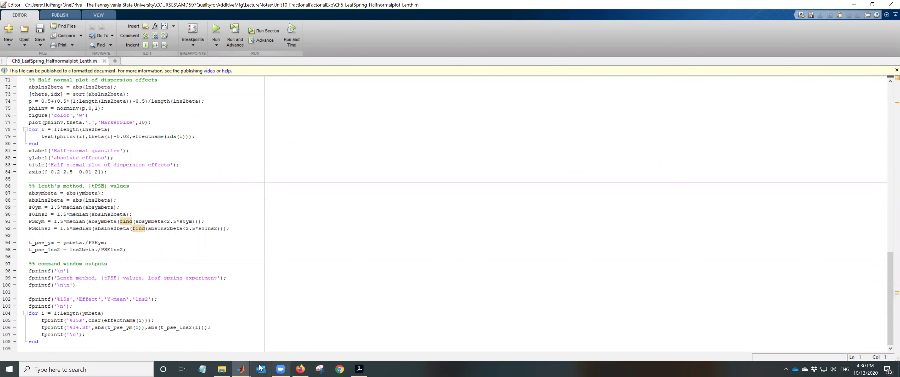
pyautogui.moveTo(244, 367)
pyautogui.click(219, 340)
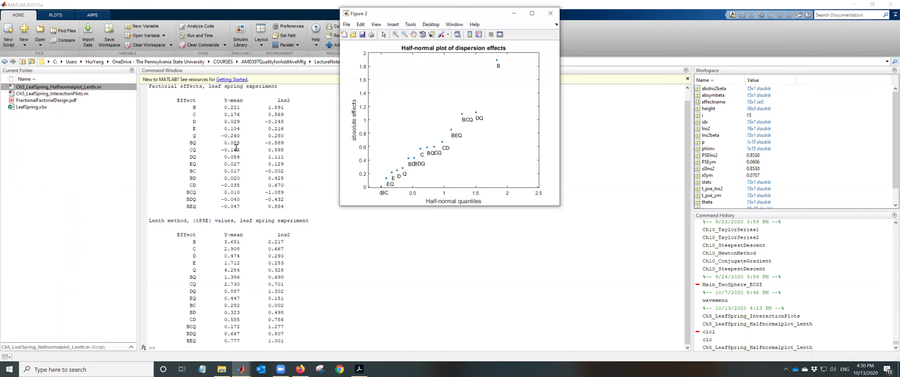
# Check the script code in the Editor, then return to the MATLAB main window.
pyautogui.click(236, 147)
pyautogui.scroll(1, 237, 167)
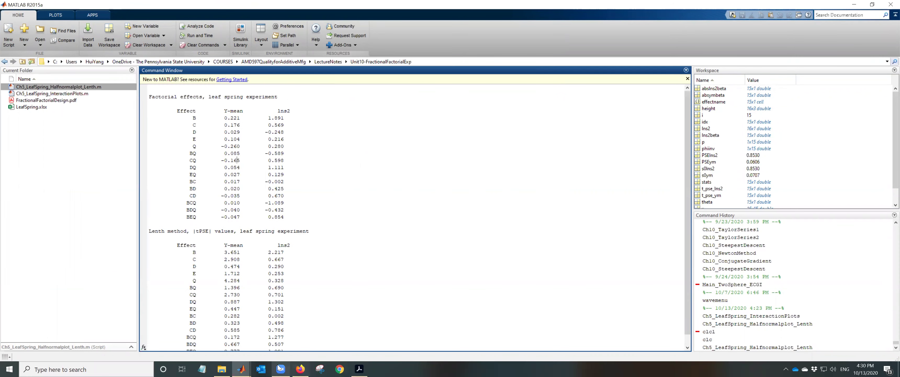
pyautogui.moveTo(256, 363)
pyautogui.click(268, 353)
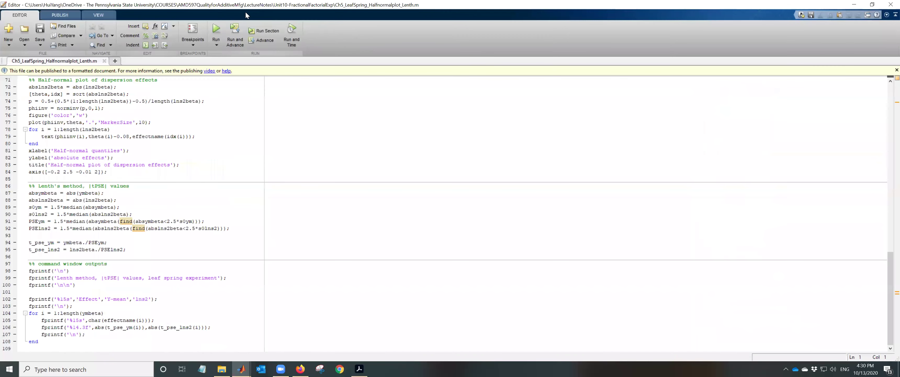
pyautogui.scroll(12, 173, 137)
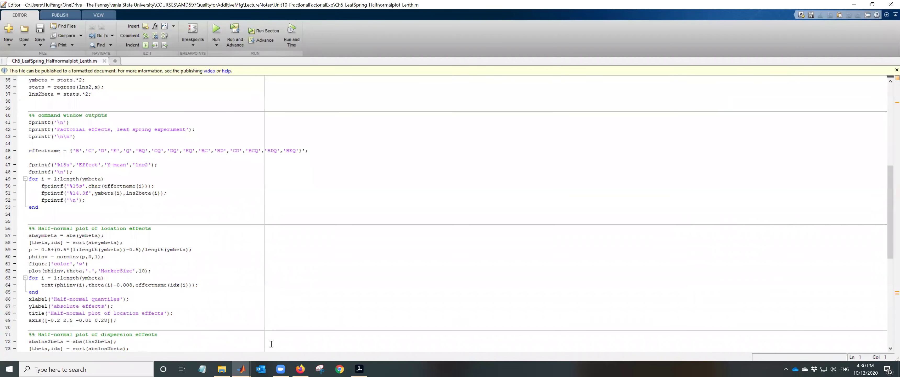
pyautogui.moveTo(248, 366)
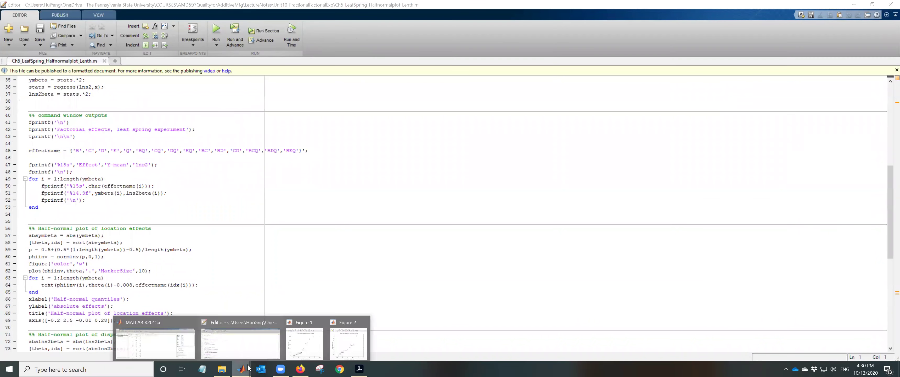
pyautogui.click(178, 346)
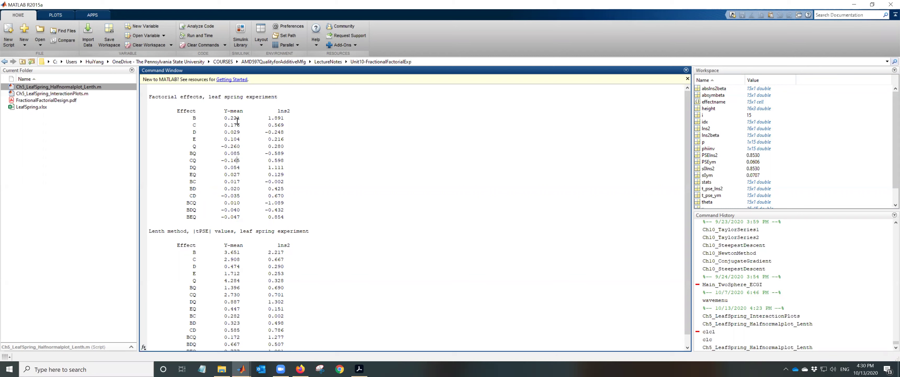
# Inspect the factorial effects output, highlighting the D effect's Y-mean value 0.029.
pyautogui.click(234, 160)
pyautogui.scroll(-1, 213, 226)
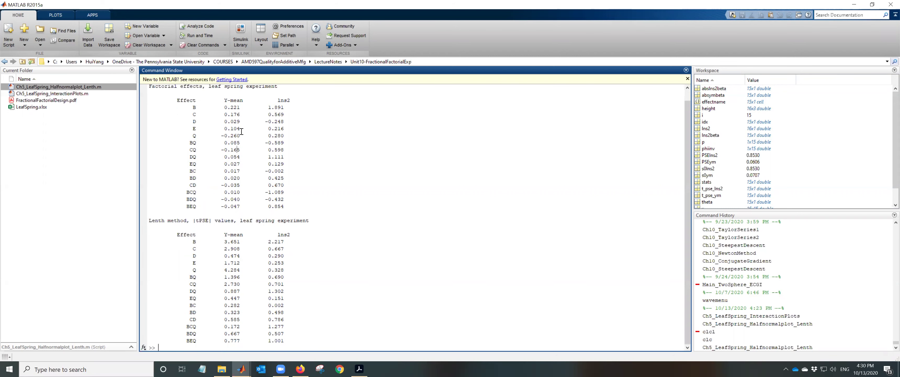
pyautogui.moveTo(224, 121); pyautogui.dragTo(239, 123)
pyautogui.click(211, 228)
# Bring Figure 1, the location-effects half-normal plot, forward and move it lower-left.
pyautogui.moveTo(241, 367)
pyautogui.click(301, 345)
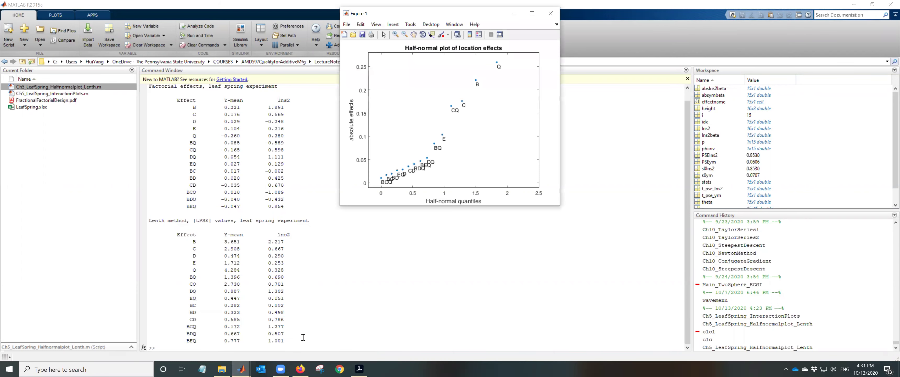
pyautogui.moveTo(375, 14); pyautogui.dragTo(337, 48)
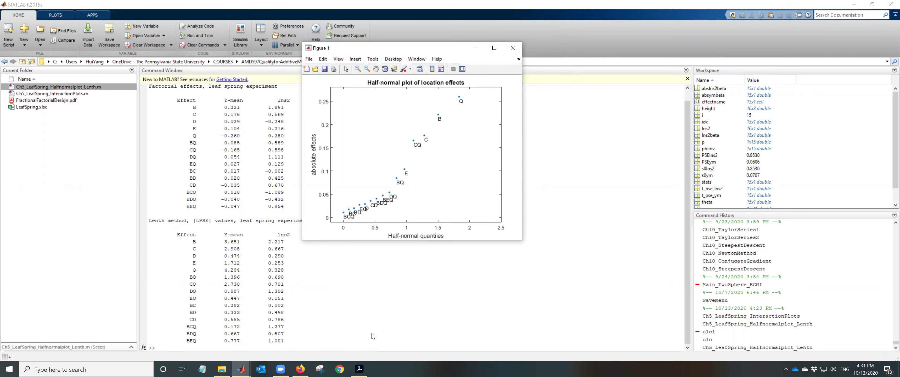
# Scroll the lecture PDF to its page-14 half-normal plot of location effects.
pyautogui.click(359, 367)
pyautogui.scroll(-5, 542, 225)
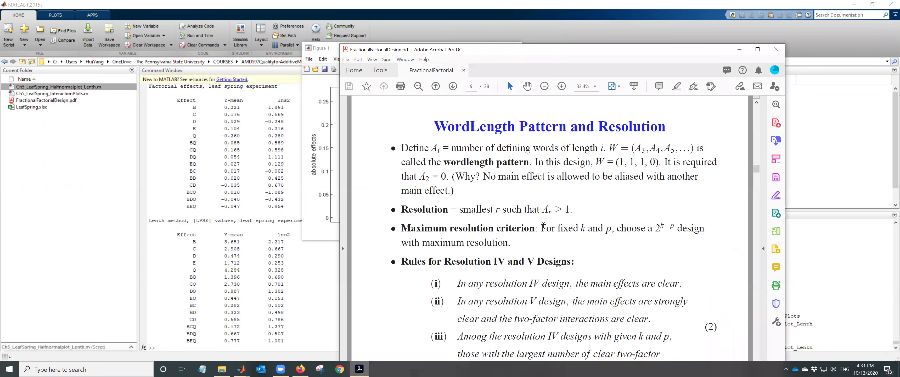
pyautogui.scroll(4, 542, 225)
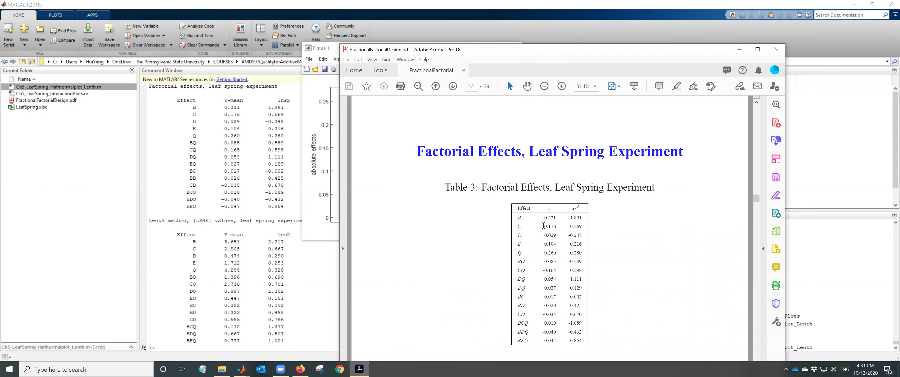
pyautogui.scroll(-2, 543, 225)
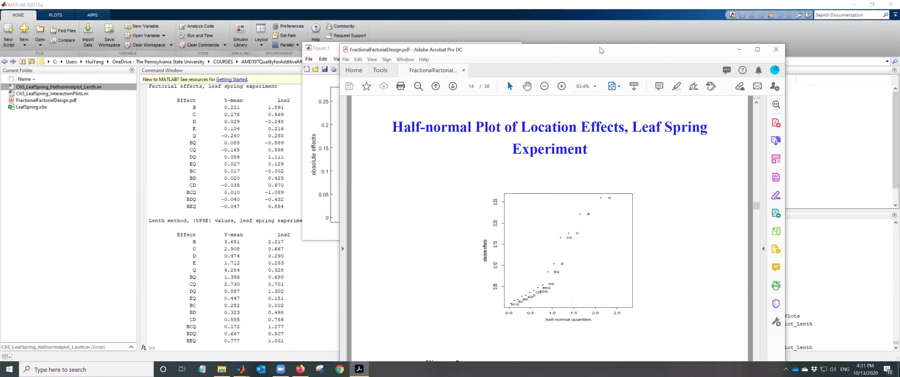
pyautogui.moveTo(600, 51); pyautogui.dragTo(609, 52)
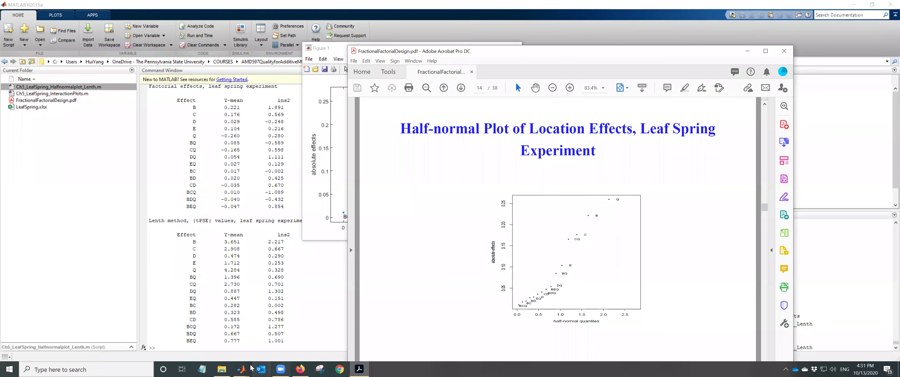
# Compare Figure 2's dispersion-effects plot with the PDF's page-17 dispersion plot.
pyautogui.moveTo(241, 369)
pyautogui.click(352, 344)
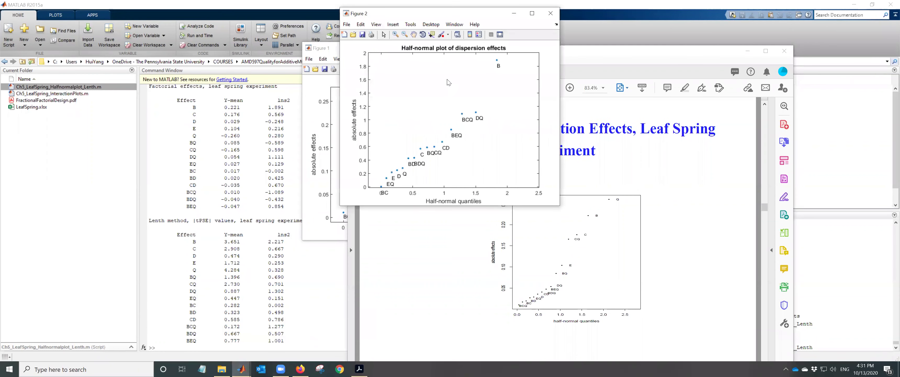
pyautogui.moveTo(371, 14); pyautogui.dragTo(342, 52)
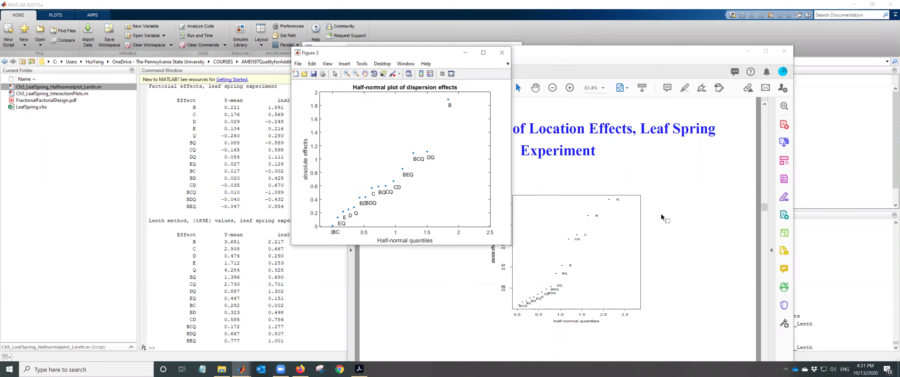
pyautogui.click(664, 220)
pyautogui.scroll(-2, 661, 221)
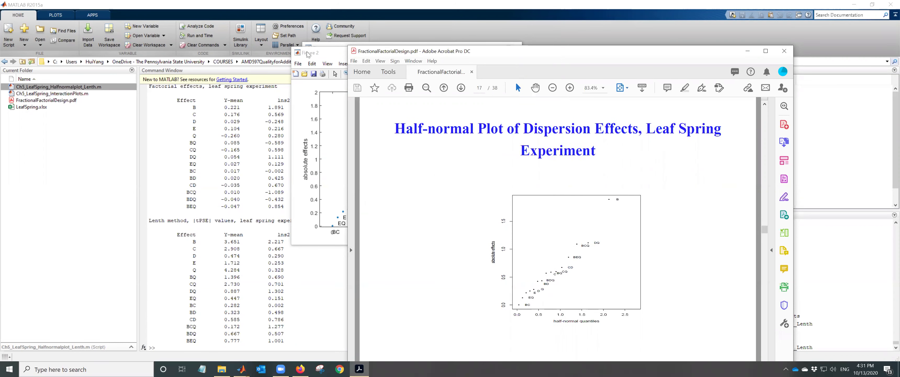
# Close the dispersion half-normal plot and scroll up to the printed effects tables.
pyautogui.click(321, 57)
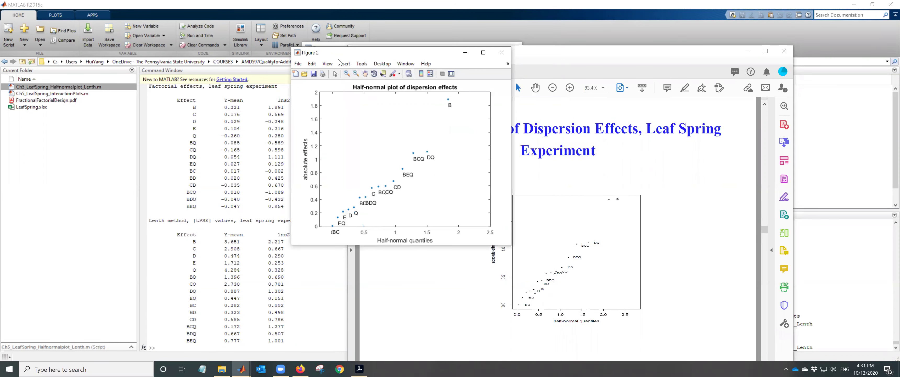
pyautogui.click(507, 53)
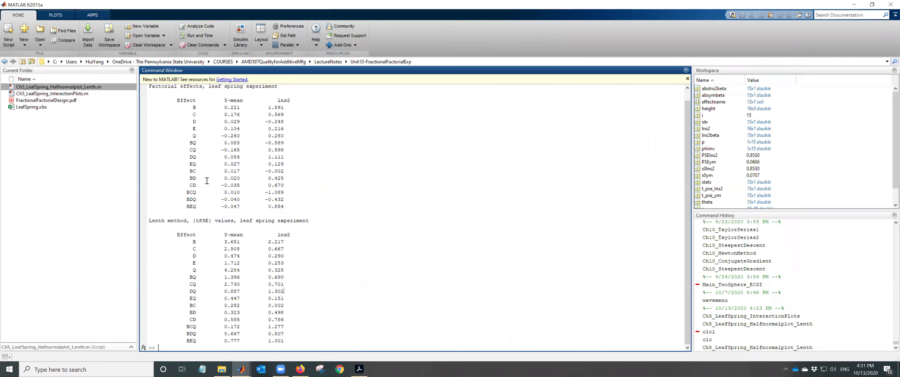
pyautogui.scroll(1, 270, 231)
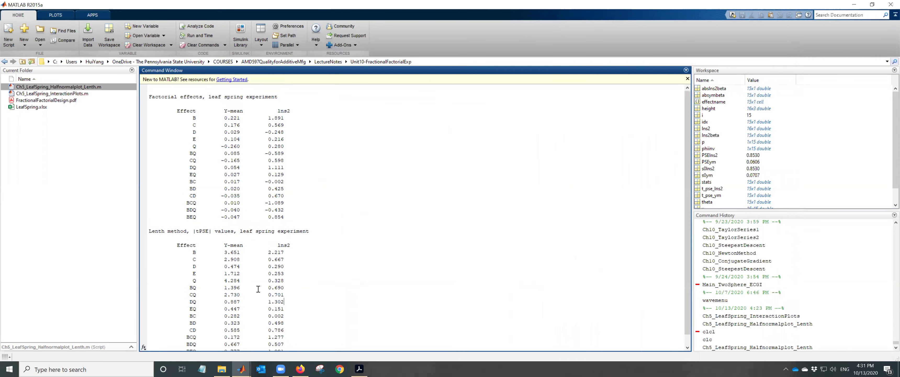
# Scroll through the Ch5_LeafSpring_Halfnormalplot_Lenth.m code in the editor.
pyautogui.moveTo(244, 368)
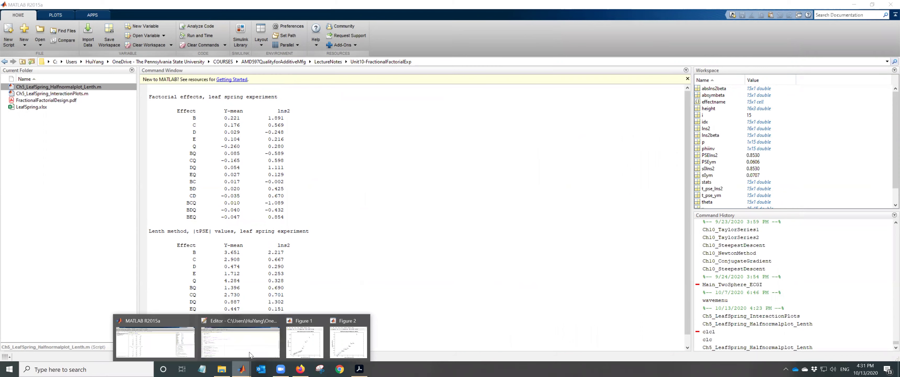
pyautogui.click(250, 354)
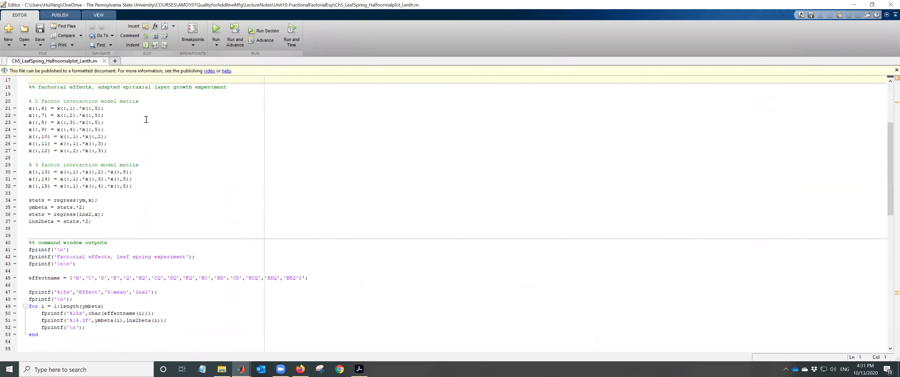
pyautogui.scroll(5, 101, 135)
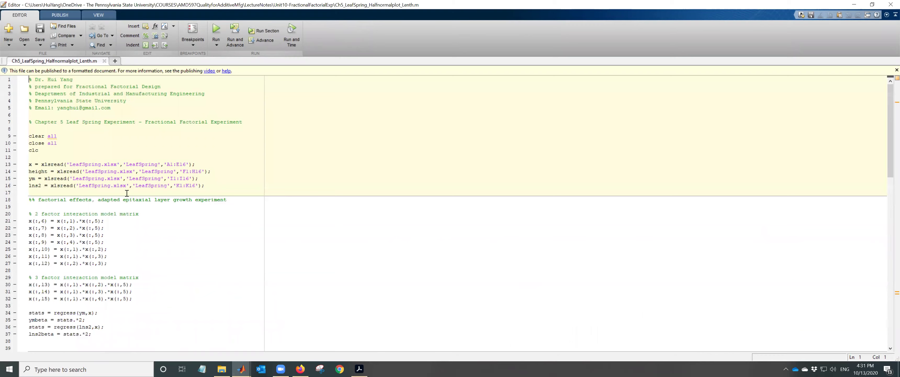
pyautogui.scroll(-20, 161, 212)
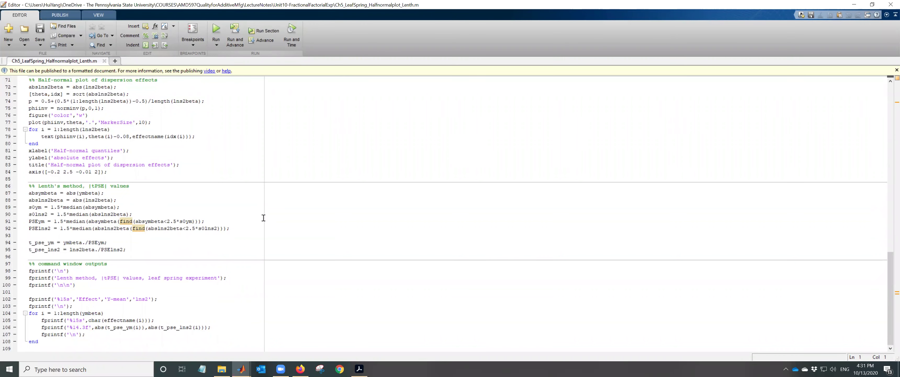
pyautogui.scroll(3, 263, 217)
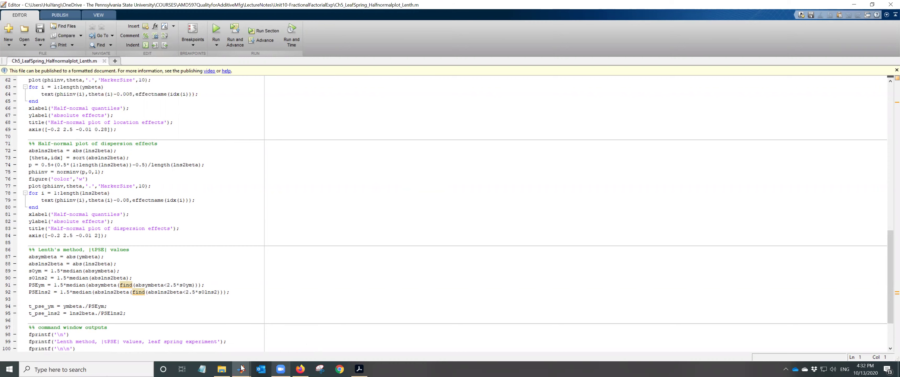
# Open Ch5_LeafSpring_InteractionPlots.m from Current Folder and scroll to its CQ, DQ, BCQ plot code.
pyautogui.moveTo(241, 368)
pyautogui.click(165, 345)
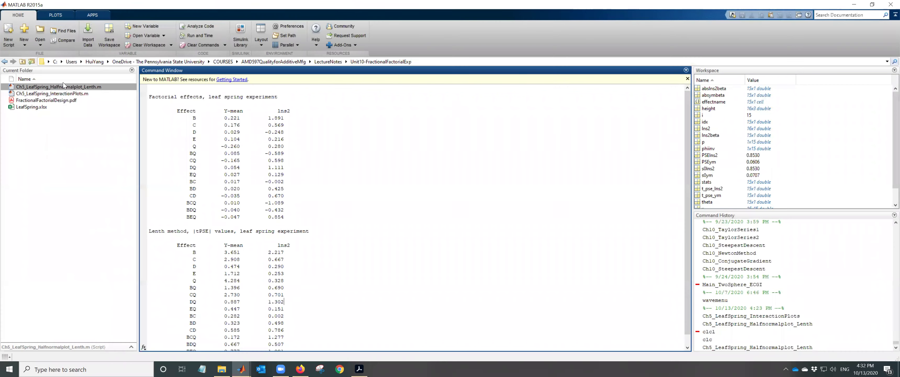
pyautogui.doubleClick(63, 94)
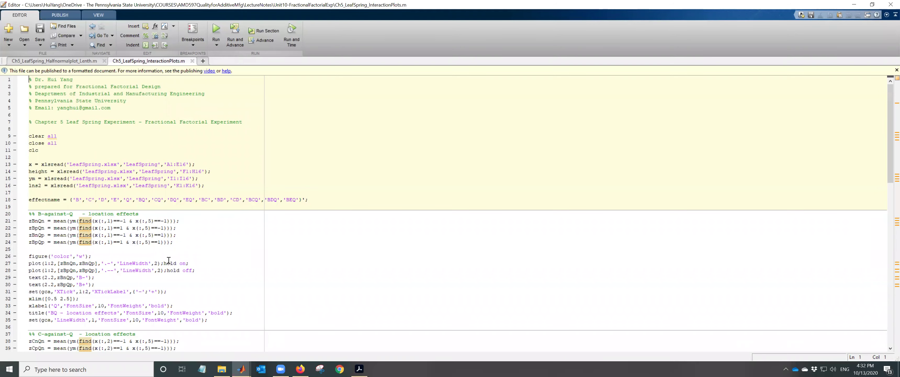
pyautogui.scroll(-10, 176, 220)
pyautogui.scroll(-3, 175, 220)
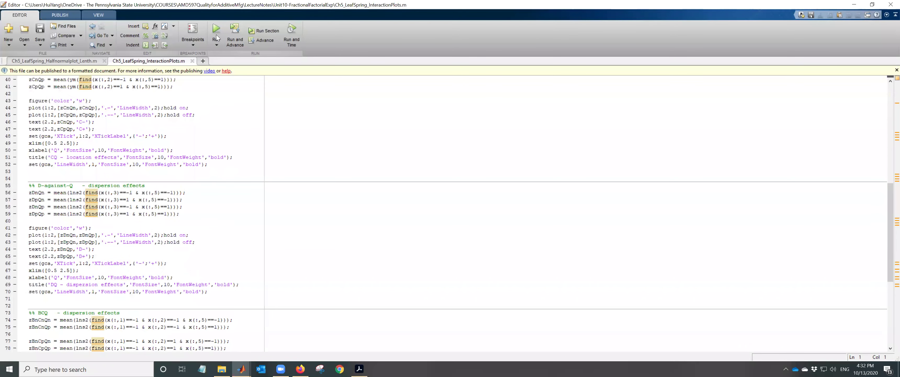
# Scroll the lecture PDF to the page-19 dispersion interaction plots, then minimise Acrobat.
pyautogui.click(363, 368)
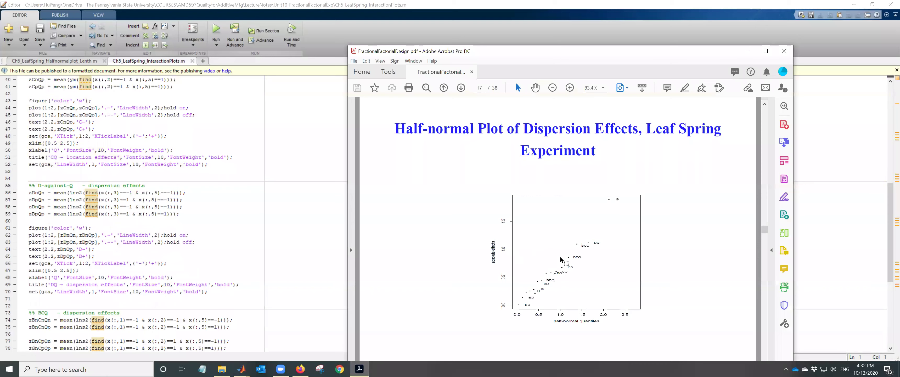
pyautogui.scroll(2, 561, 260)
pyautogui.scroll(4, 561, 260)
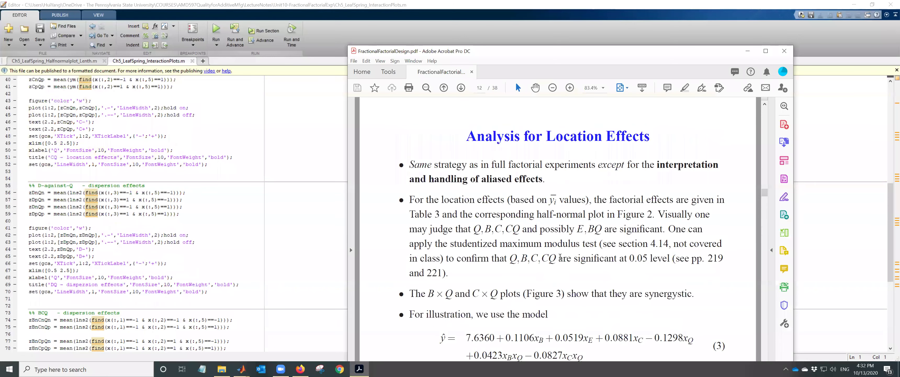
pyautogui.scroll(-3, 560, 259)
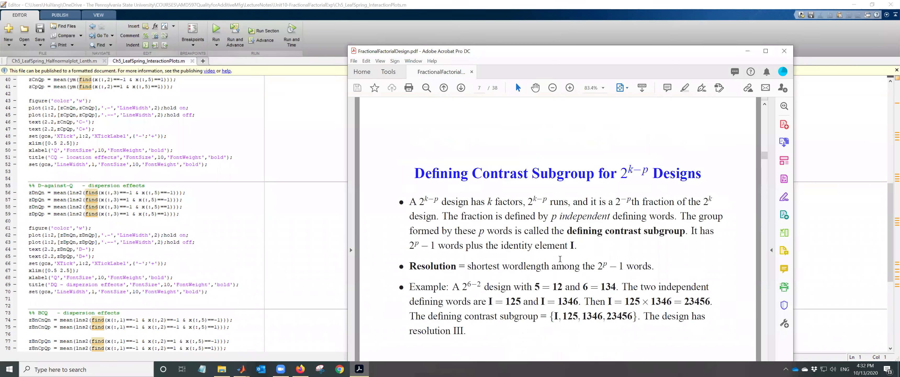
pyautogui.scroll(-5, 559, 259)
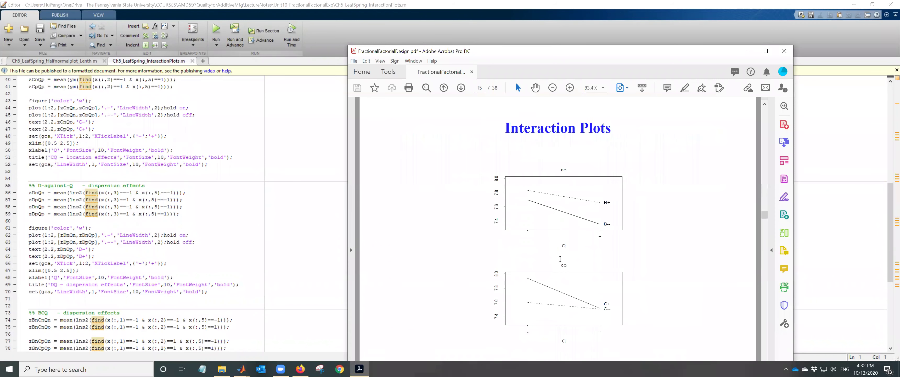
pyautogui.scroll(1, 572, 247)
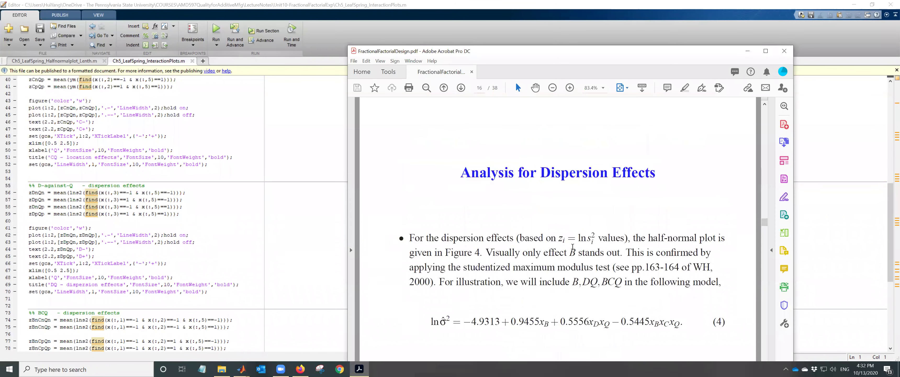
pyautogui.scroll(-3, 573, 247)
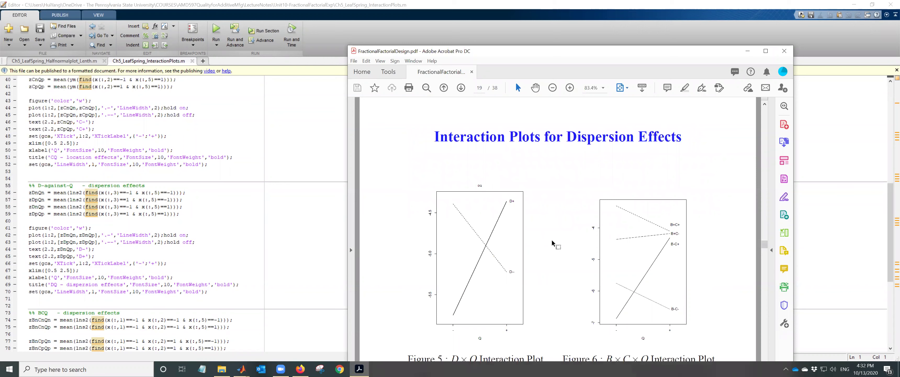
pyautogui.click(211, 174)
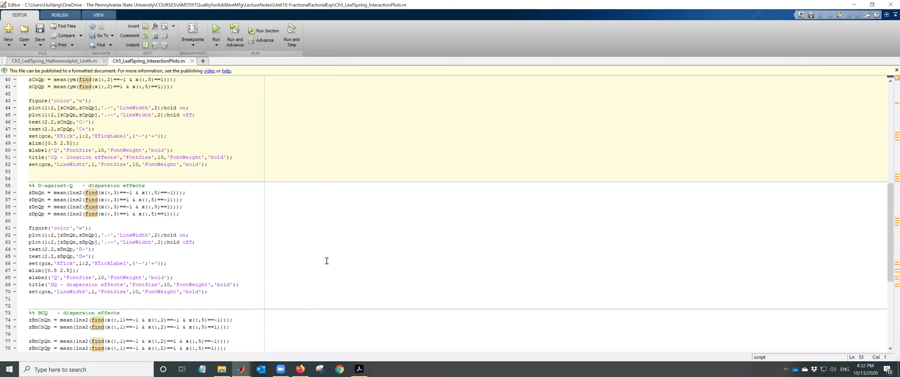
# In the main MATLAB window, move the CQ plot aside to uncover the BQ labels and bring BCQ forward.
pyautogui.click(241, 369)
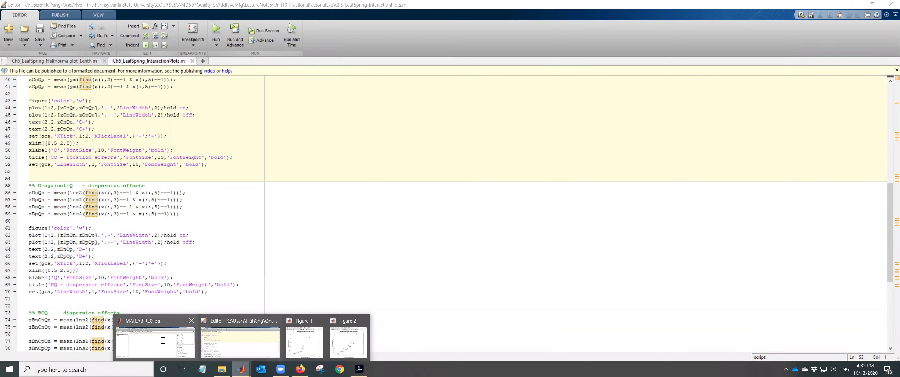
pyautogui.click(163, 340)
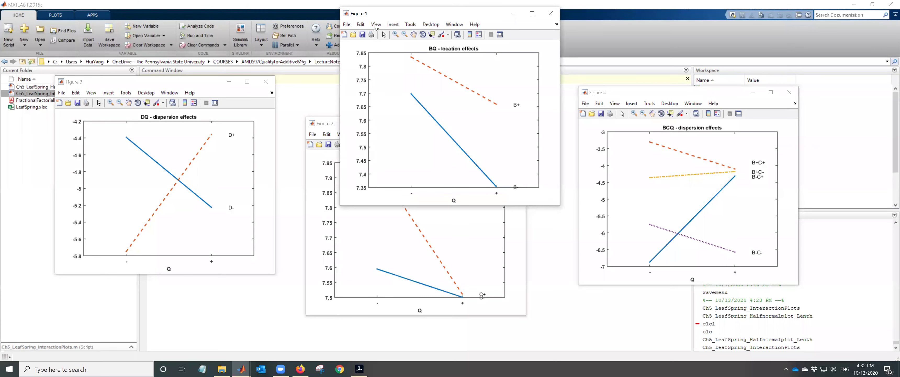
pyautogui.click(444, 125)
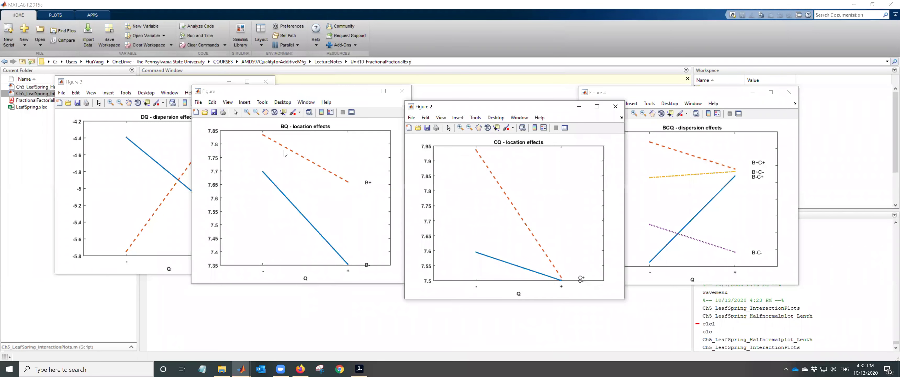
pyautogui.moveTo(444, 125); pyautogui.dragTo(543, 108)
pyautogui.click(698, 190)
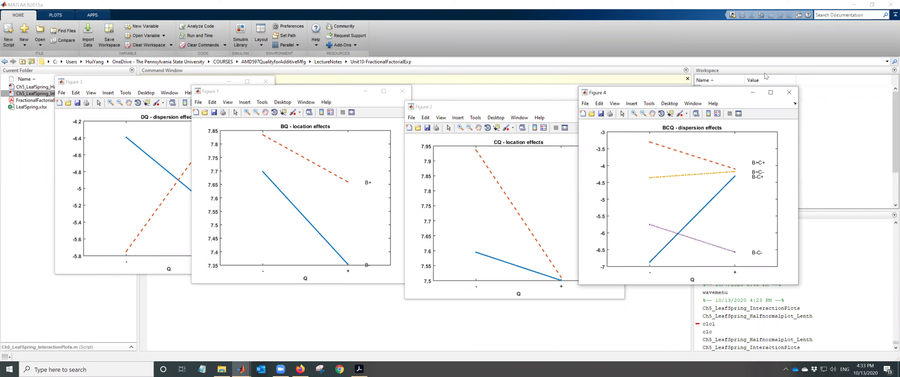
# Close the BCQ, CQ, BQ and DQ interaction-plot figures.
pyautogui.click(789, 92)
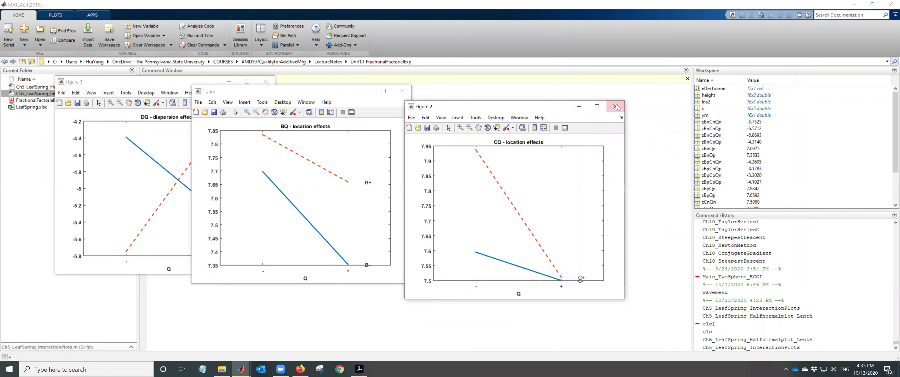
pyautogui.click(615, 107)
pyautogui.click(402, 91)
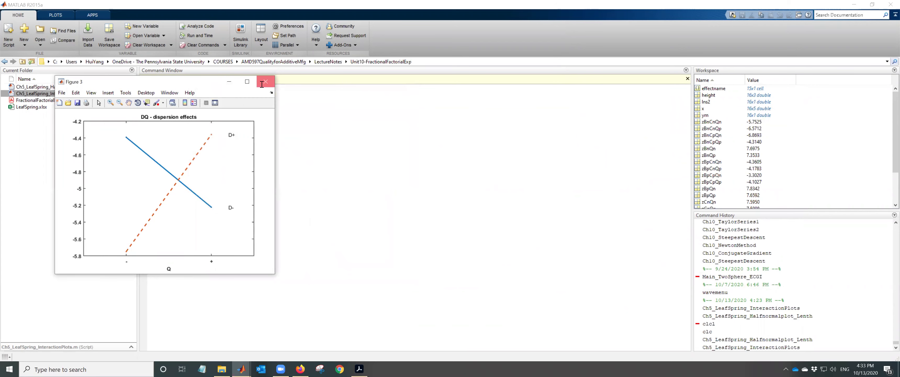
pyautogui.click(266, 81)
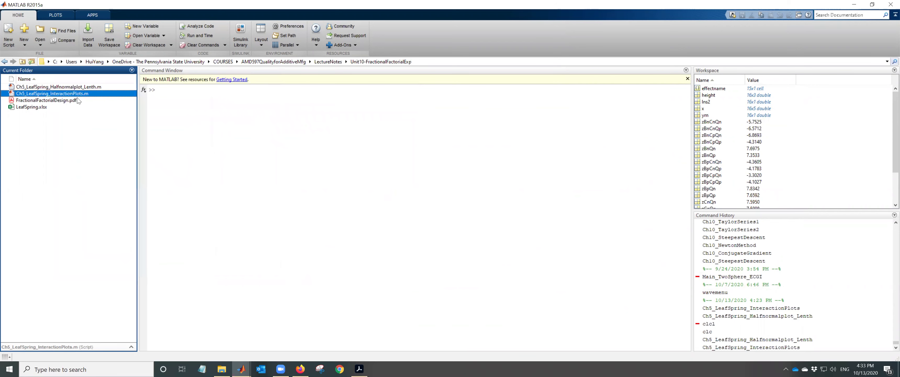
# In the lecture PDF, select the book title on page 1, then move to Table 7 on page 31.
pyautogui.click(363, 366)
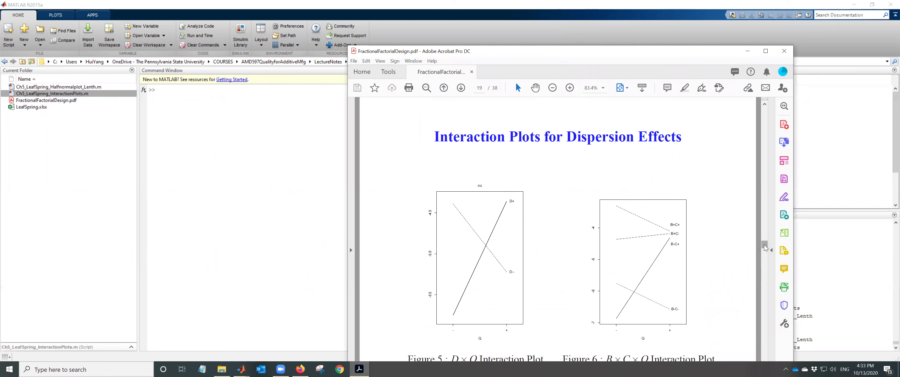
pyautogui.moveTo(764, 247); pyautogui.dragTo(764, 105)
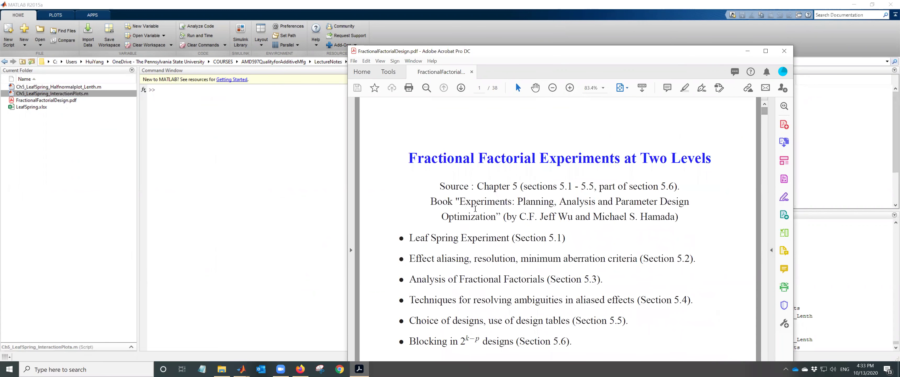
pyautogui.moveTo(459, 201); pyautogui.dragTo(674, 217)
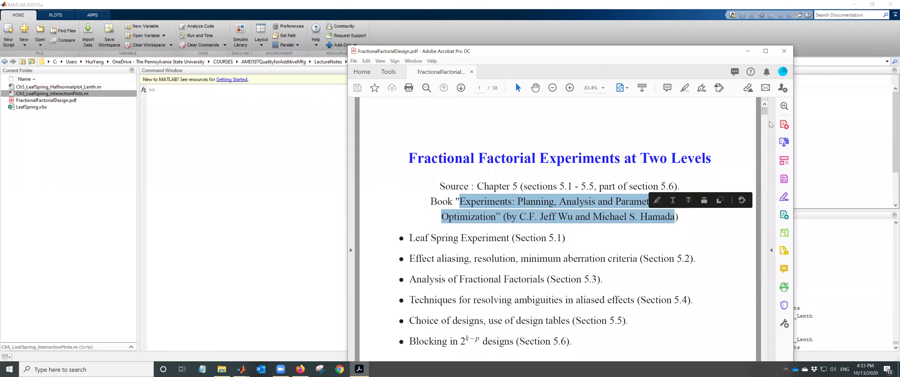
pyautogui.moveTo(767, 279); pyautogui.dragTo(765, 334)
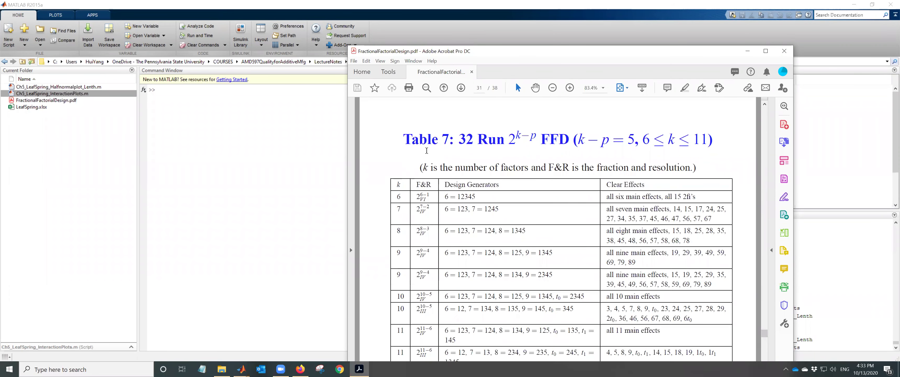